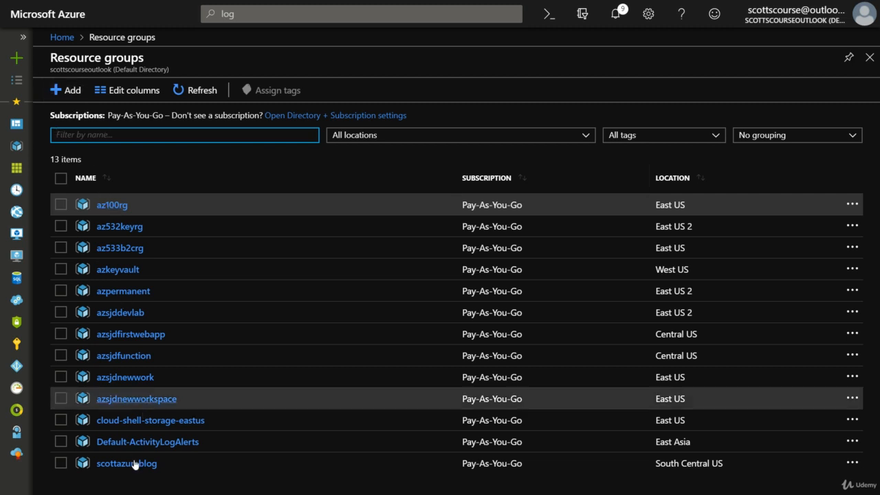
- Open the az100rg resource group and review its resources and available settings
{"action": "left_click", "coordinate": [112, 206]}
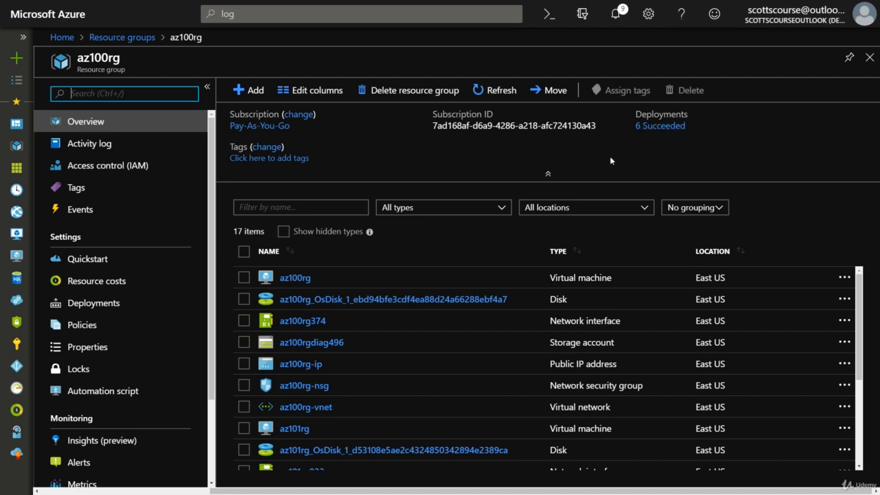
{"action": "left_click", "coordinate": [210, 404]}
{"action": "left_click_drag", "start_coordinate": [215, 403], "coordinate": [216, 364]}
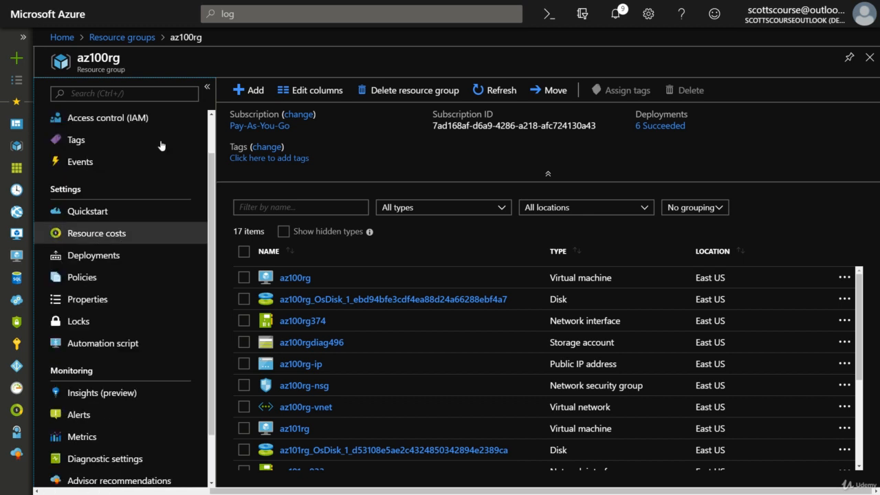
{"action": "left_click", "coordinate": [213, 126]}
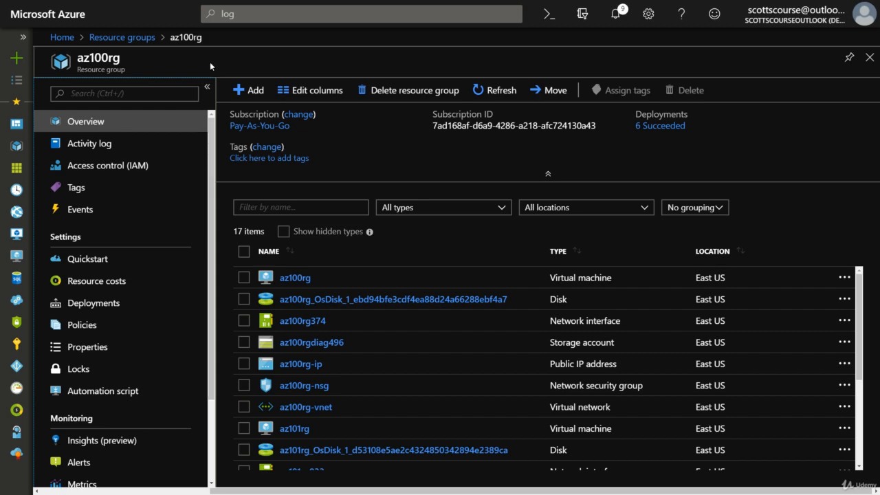
- Create a resource group named azsjdnew in the Pay-As-You-Go subscription, located in East US
{"action": "left_click", "coordinate": [131, 37]}
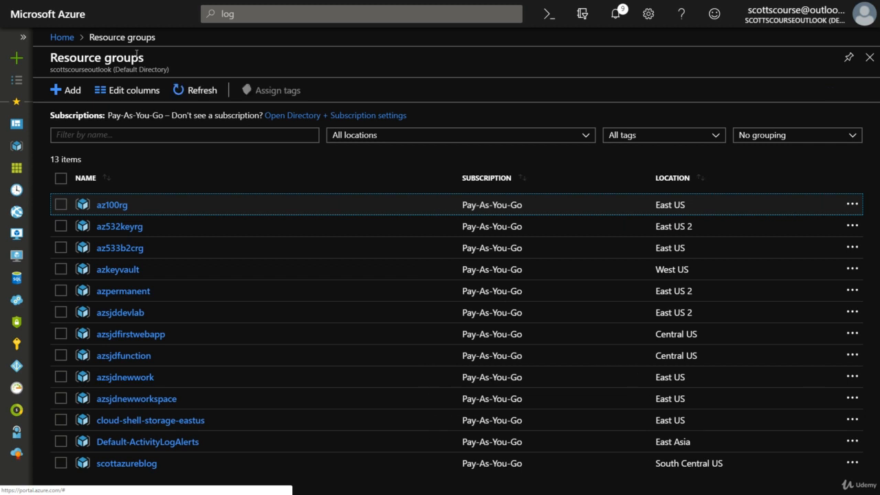
{"action": "left_click", "coordinate": [68, 92]}
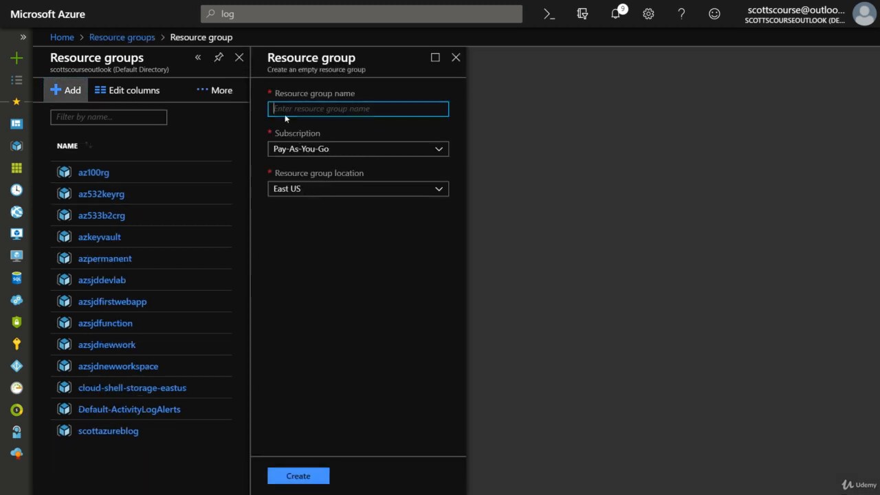
{"action": "type", "text": "azsjdnew"}
{"action": "key", "text": "Tab"}
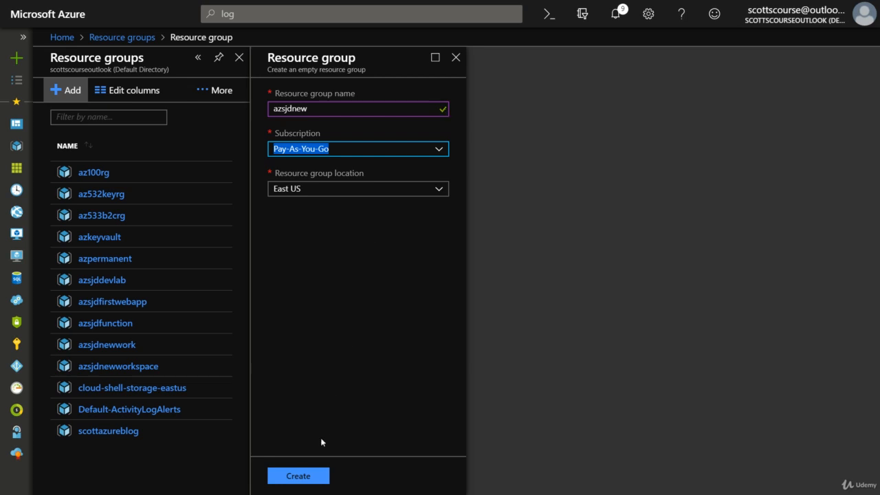
{"action": "left_click", "coordinate": [297, 476]}
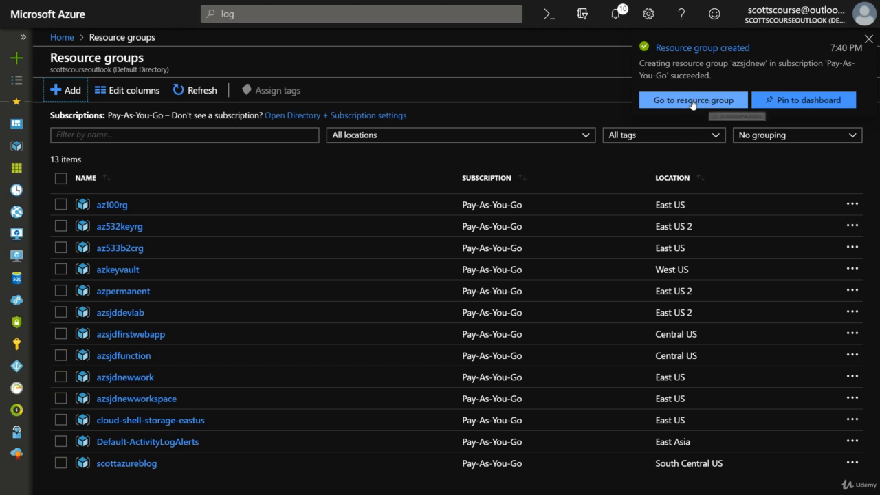
- Open the azsjdnew resource group and delete it, confirming with its name
{"action": "left_click", "coordinate": [709, 103]}
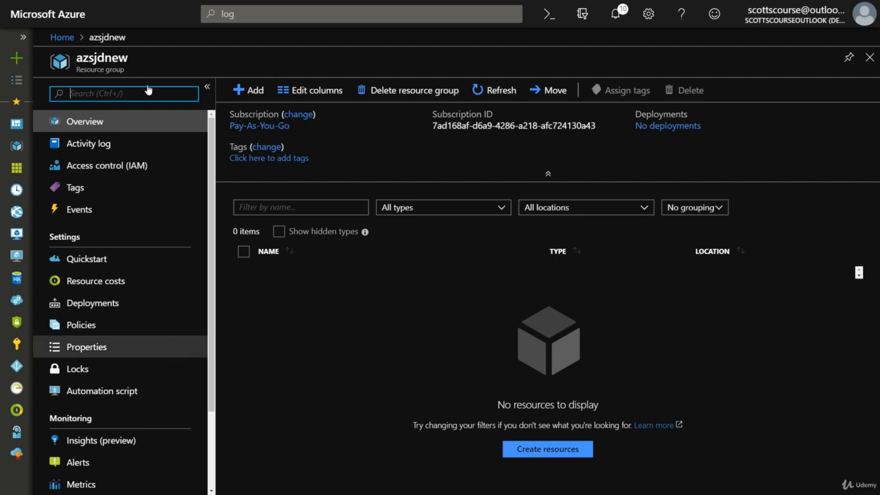
{"action": "left_click", "coordinate": [391, 93]}
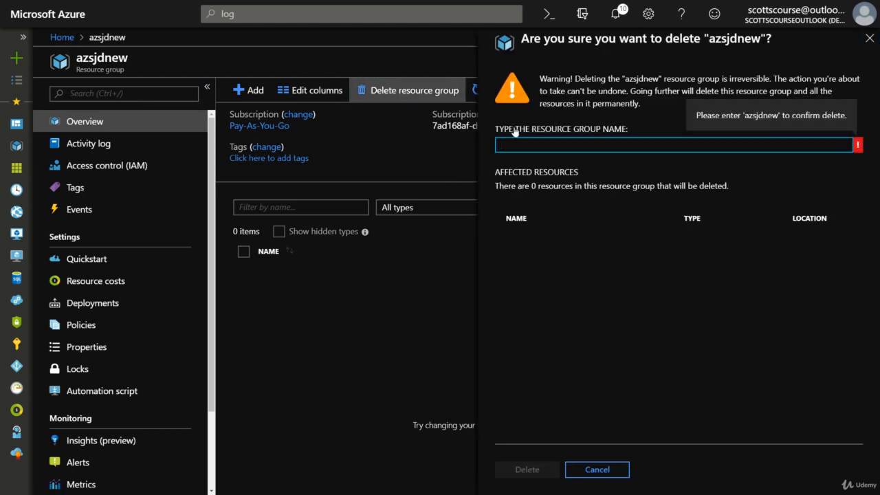
{"action": "type", "text": "azsjdnew"}
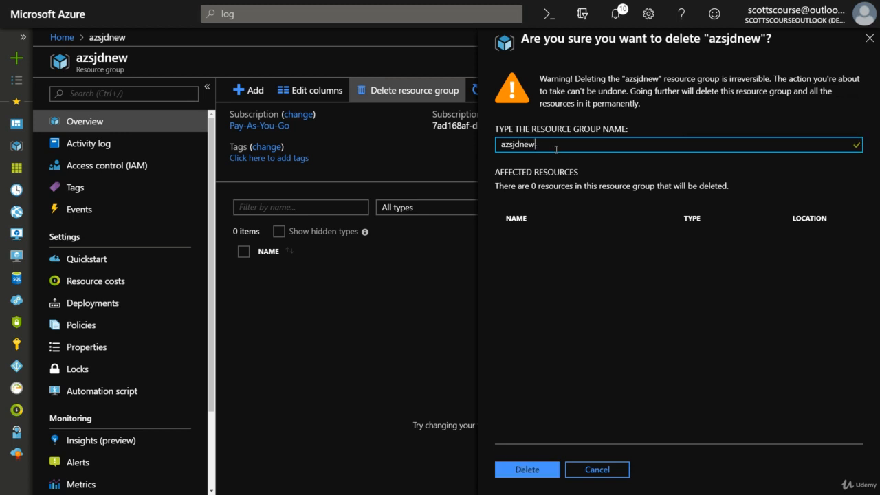
{"action": "left_click", "coordinate": [529, 469]}
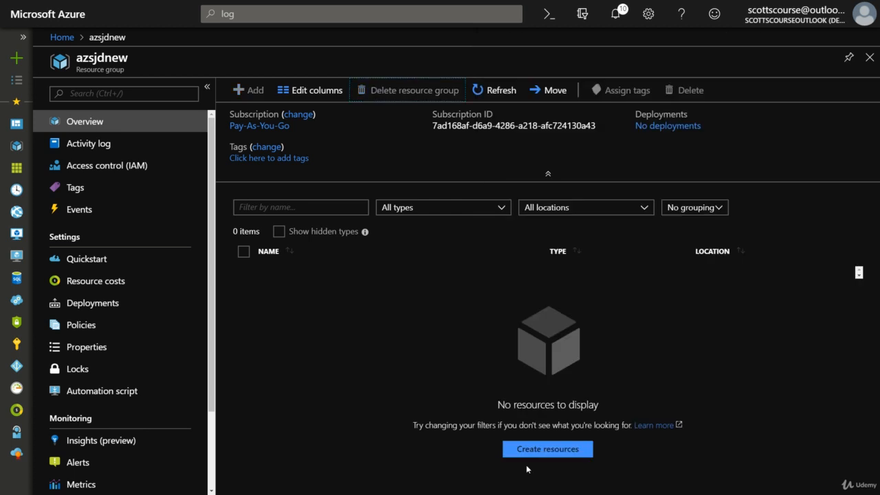
- Return to the home page and open the lock settings of the az100rg resource group
{"action": "left_click", "coordinate": [62, 37]}
{"action": "left_click", "coordinate": [229, 152]}
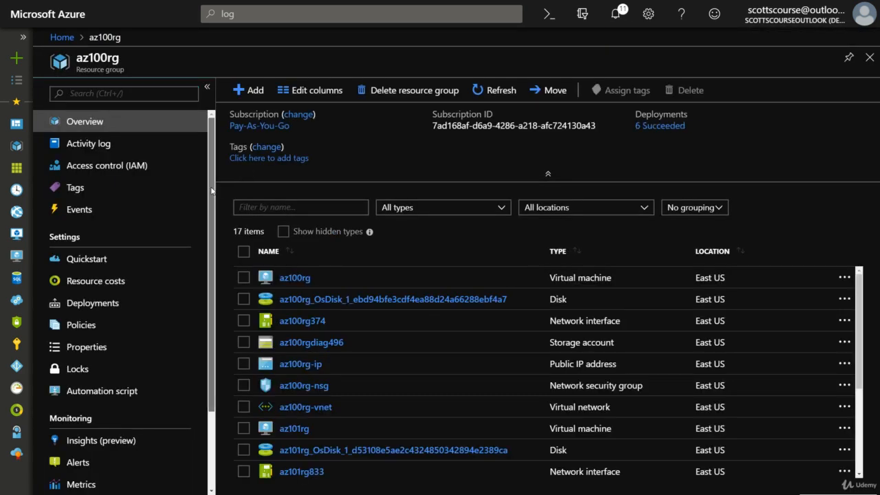
{"action": "scroll", "coordinate": [213, 196], "scroll_direction": "down", "scroll_amount": 1}
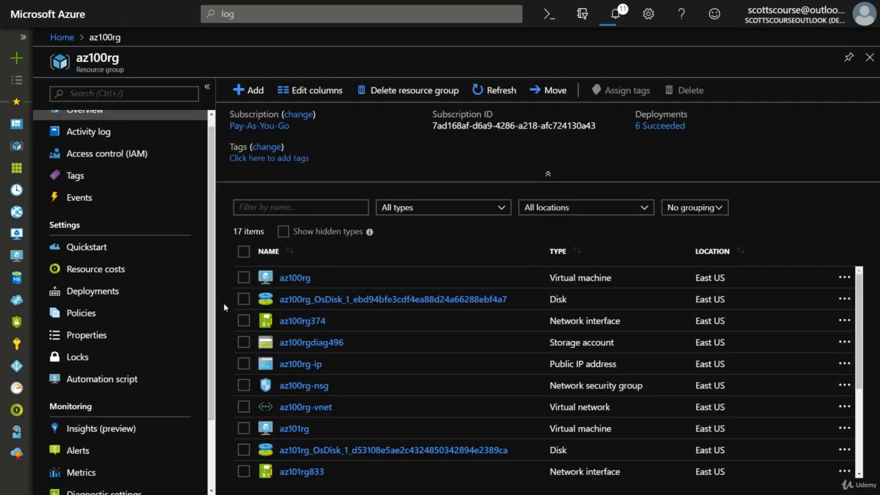
{"action": "left_click", "coordinate": [74, 360]}
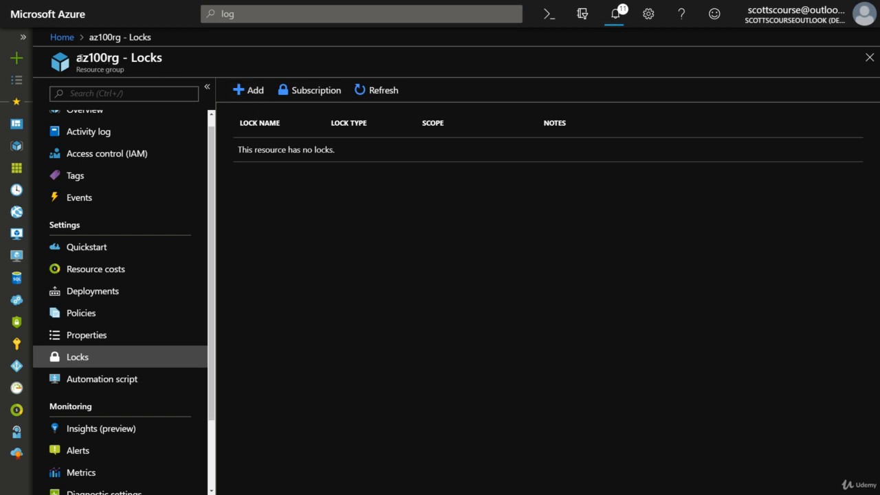
- Add a Read-only lock named NoChanges with the note "no changes please" to az100rg and refresh the lock list
{"action": "left_click", "coordinate": [249, 97]}
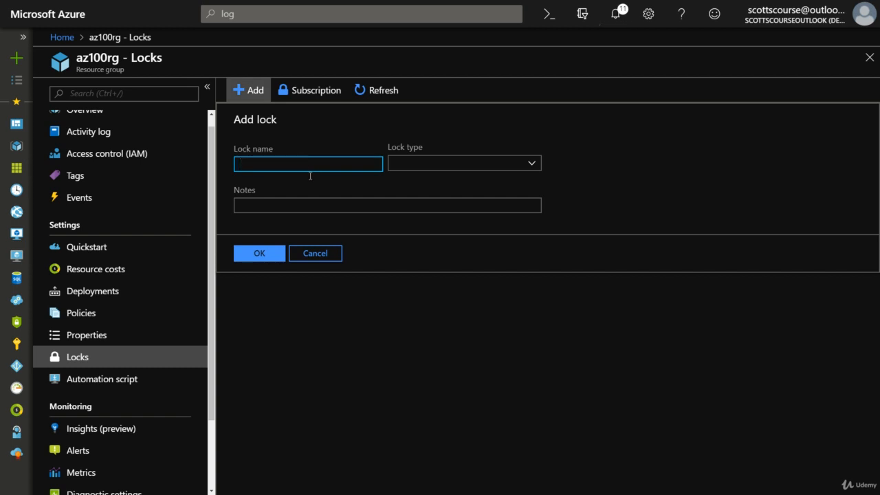
{"action": "type", "text": "NoChange"}
{"action": "type", "text": "s"}
{"action": "left_click", "coordinate": [534, 165]}
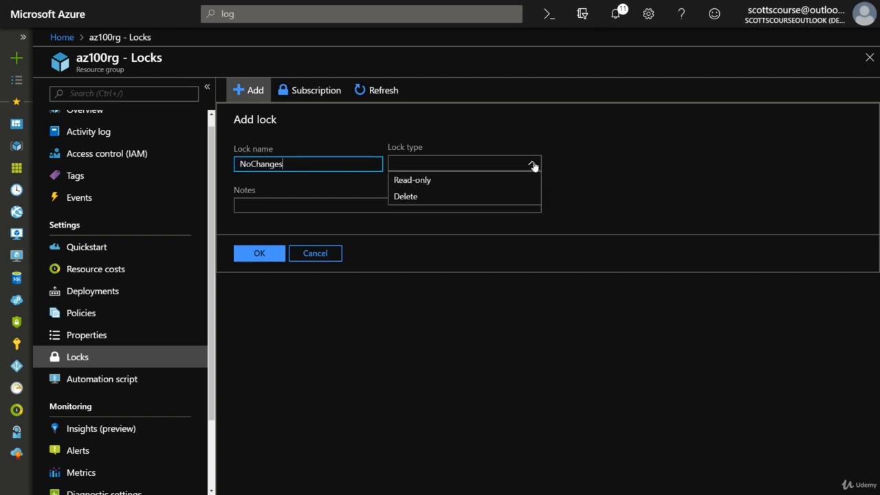
{"action": "left_click", "coordinate": [425, 182]}
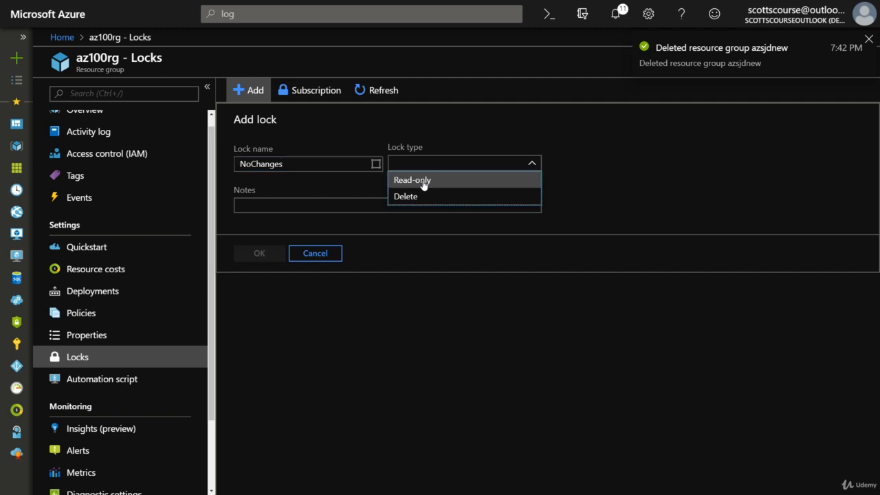
{"action": "left_click", "coordinate": [272, 207]}
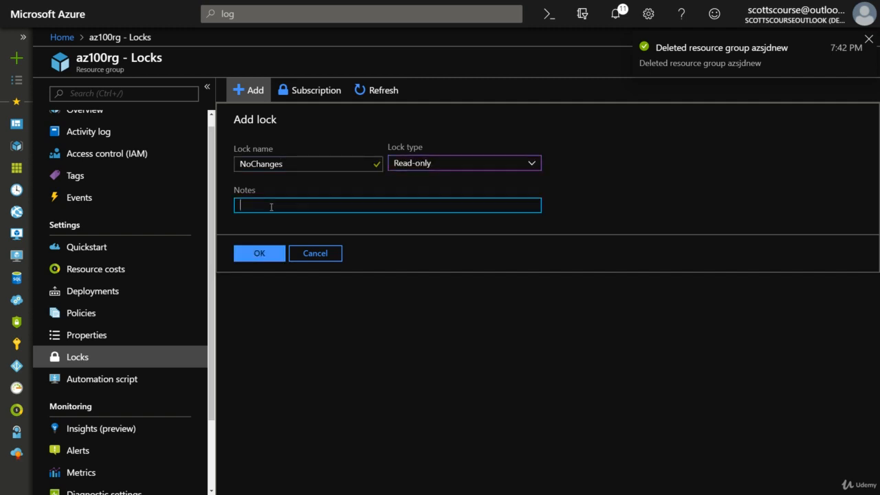
{"action": "type", "text": "no changes"}
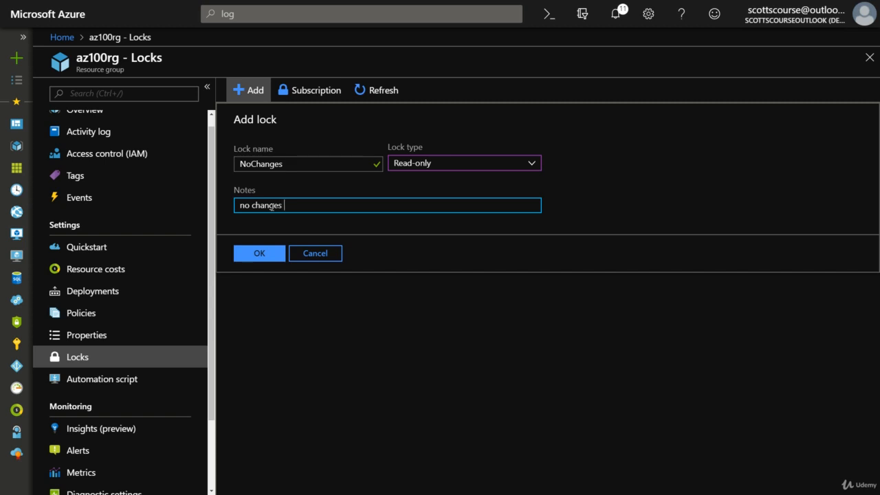
{"action": "type", "text": " please"}
{"action": "left_click", "coordinate": [259, 253]}
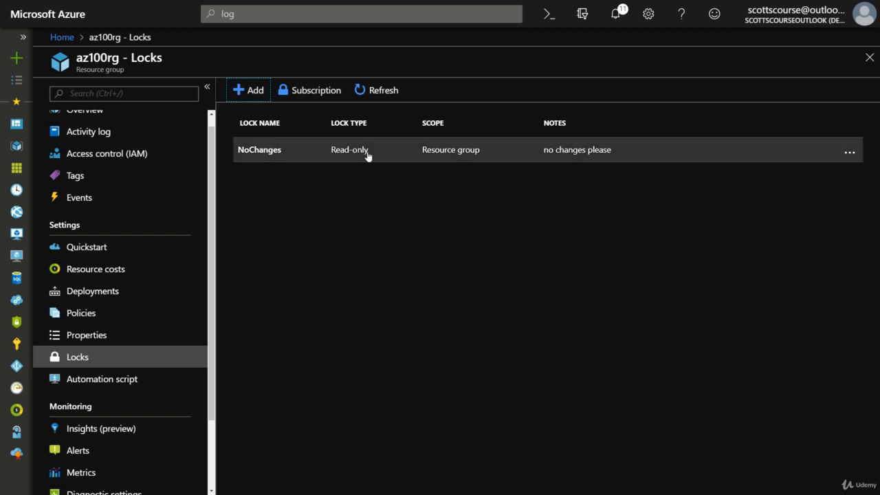
{"action": "left_click", "coordinate": [386, 92]}
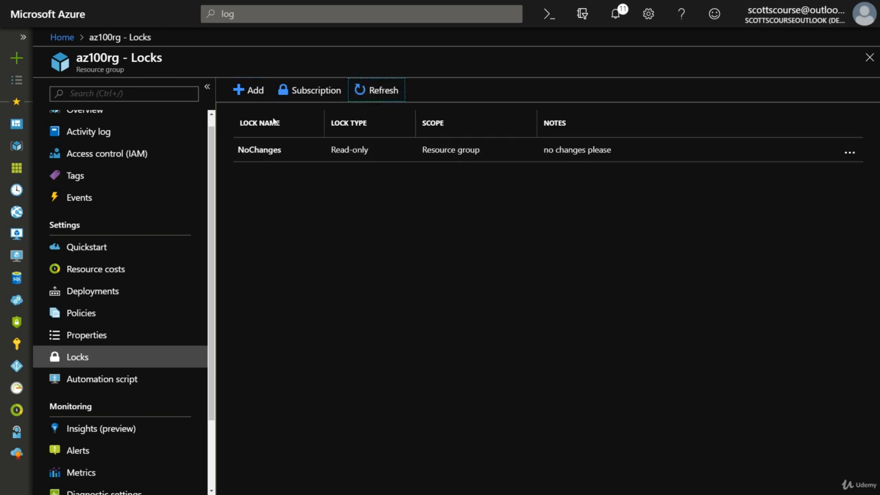
- Try to create a Web App in the az100rg resource group, check the resource group validation, and abandon the creation
{"action": "scroll", "coordinate": [110, 168], "scroll_direction": "up", "scroll_amount": 1}
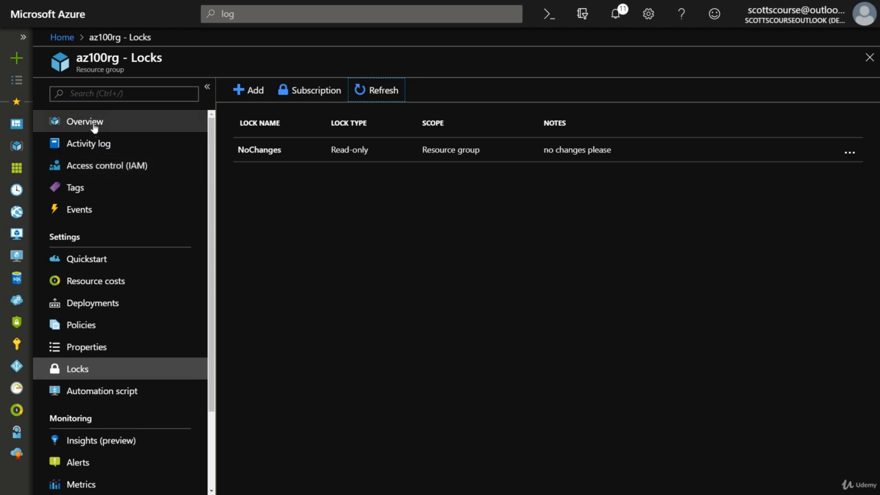
{"action": "left_click", "coordinate": [94, 126]}
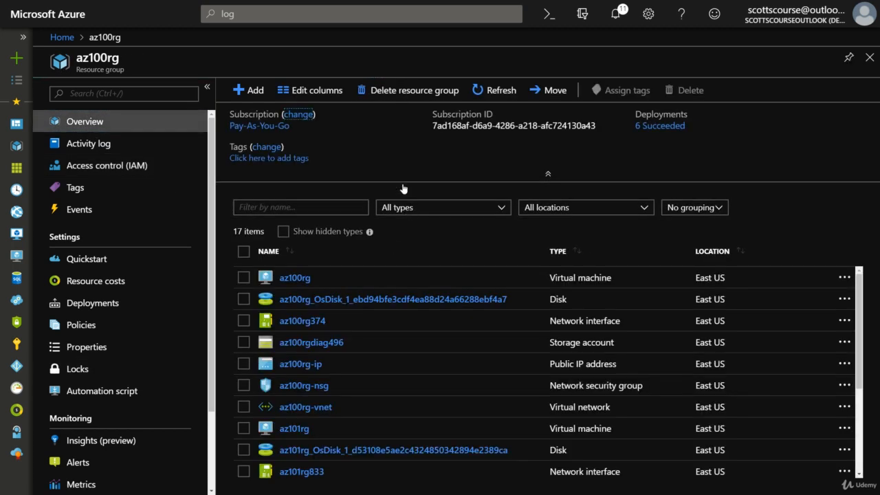
{"action": "scroll", "coordinate": [387, 165], "scroll_direction": "down", "scroll_amount": 2}
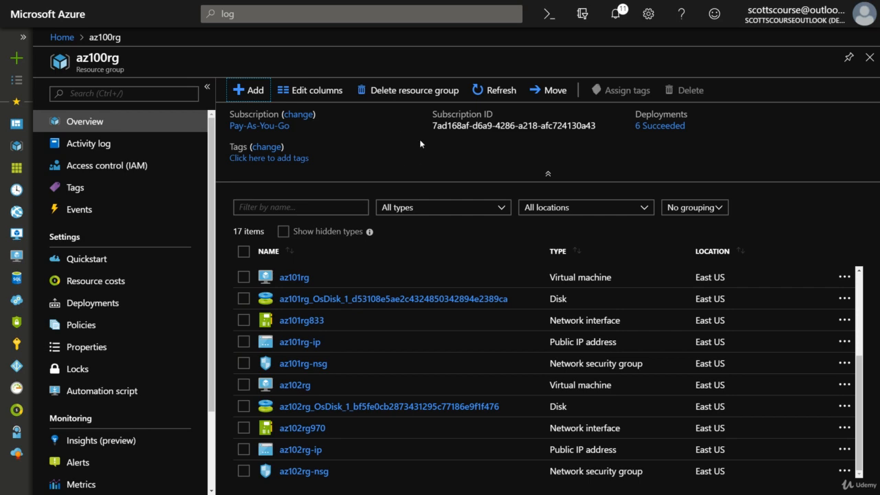
{"action": "left_click", "coordinate": [251, 91]}
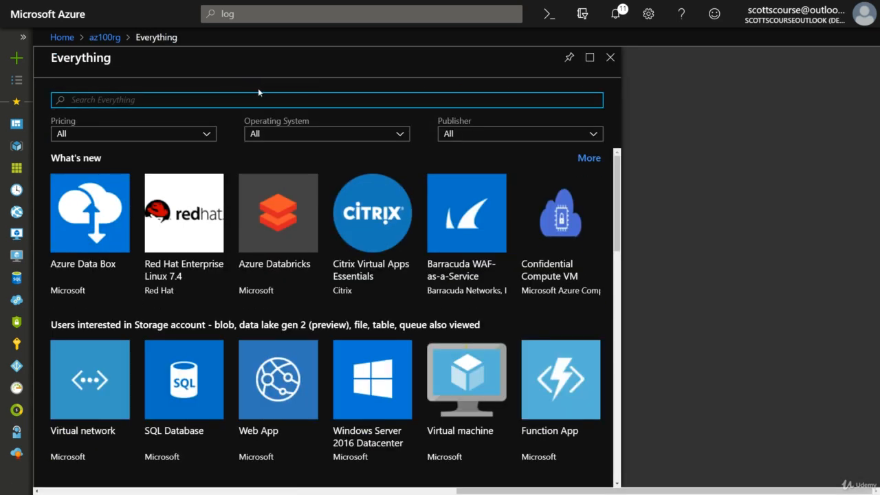
{"action": "left_click", "coordinate": [258, 437]}
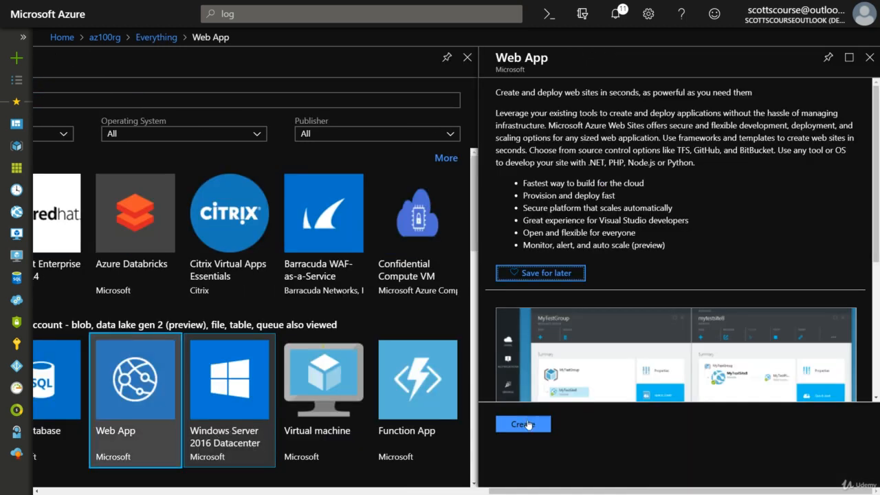
{"action": "left_click", "coordinate": [524, 425]}
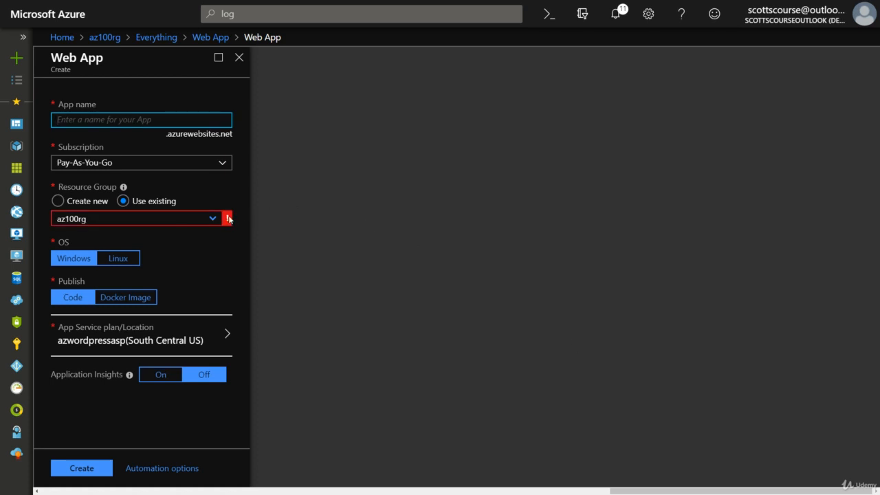
{"action": "mouse_move", "coordinate": [229, 219]}
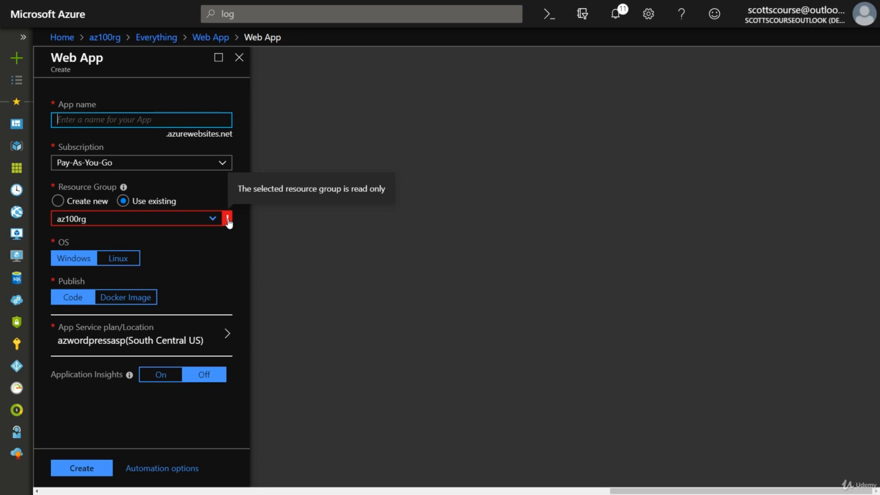
{"action": "left_click", "coordinate": [239, 58]}
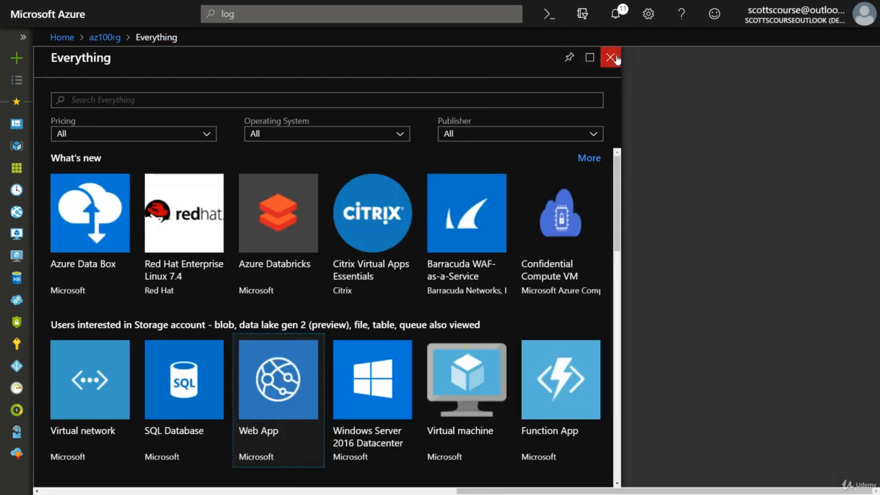
{"action": "left_click", "coordinate": [611, 56]}
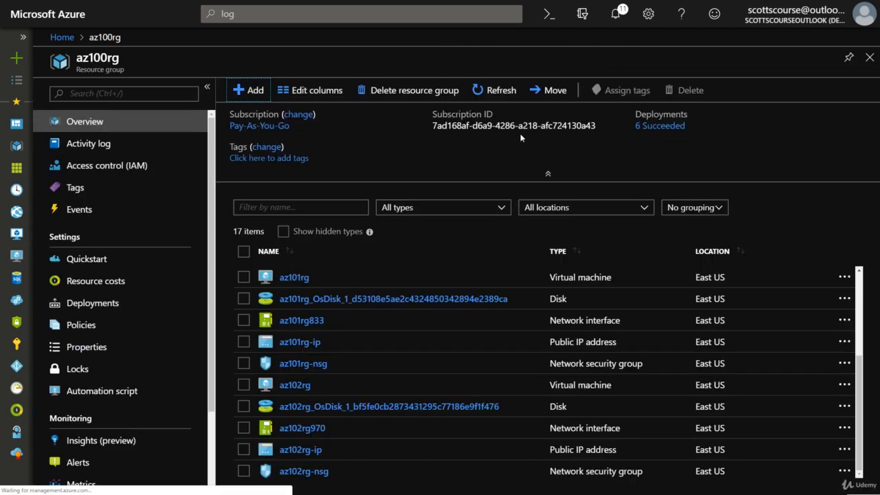
- Try to stop the az101rg virtual machine and return to the az100rg resource group
{"action": "left_click", "coordinate": [295, 278]}
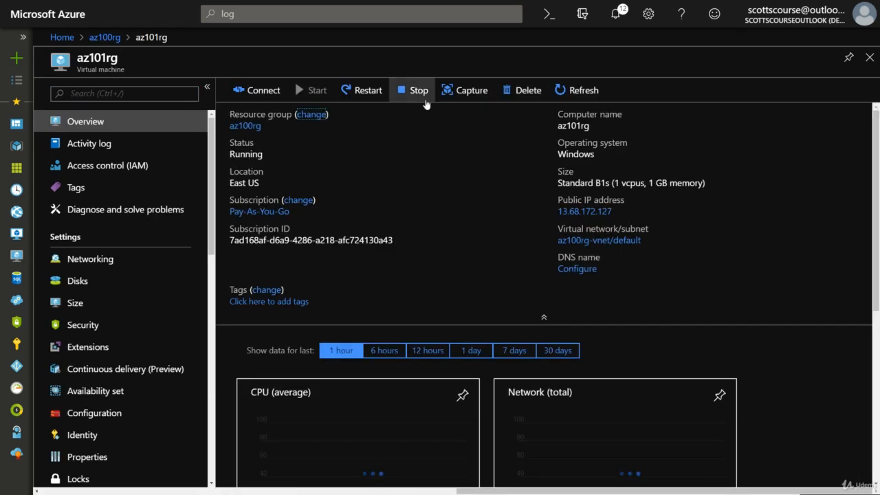
{"action": "left_click", "coordinate": [411, 96]}
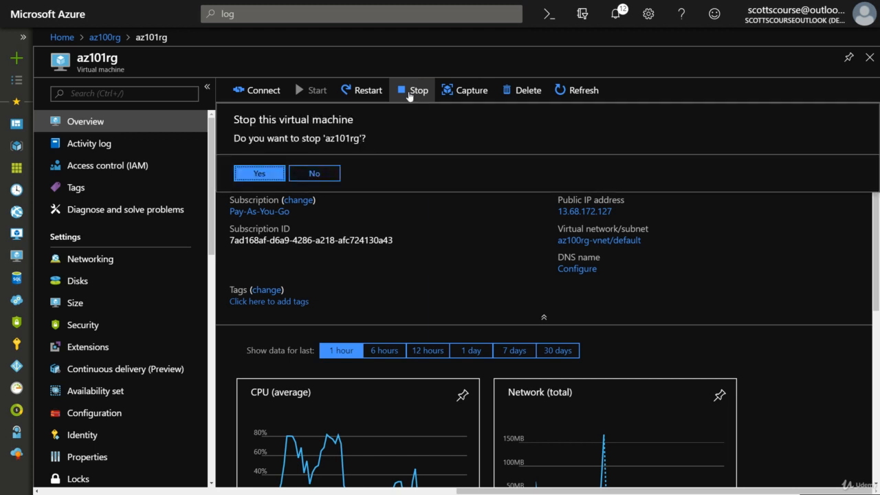
{"action": "left_click", "coordinate": [260, 175]}
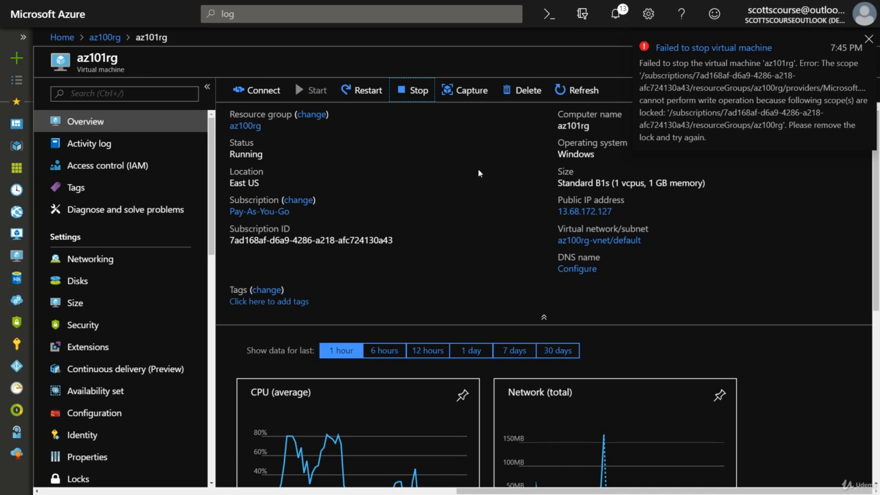
{"action": "left_click", "coordinate": [870, 57]}
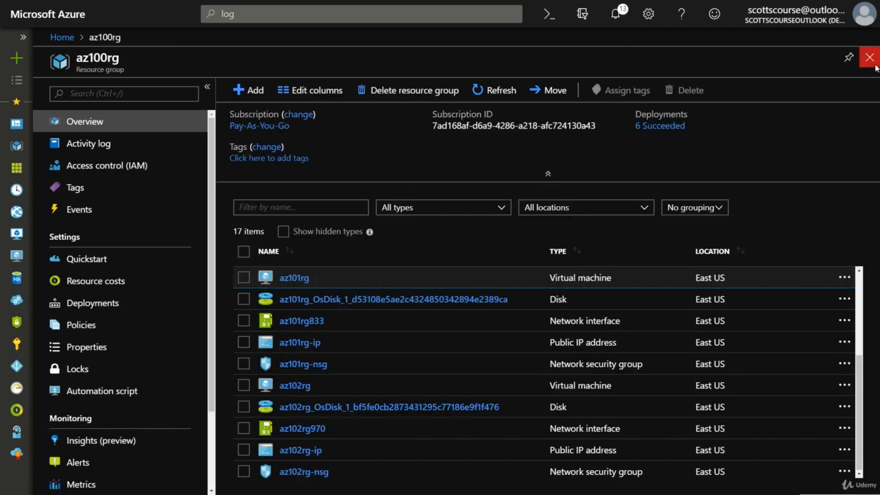
- Review the settings of the NoChanges lock on the az100rg resource group and leave them without editing
{"action": "left_click", "coordinate": [88, 369]}
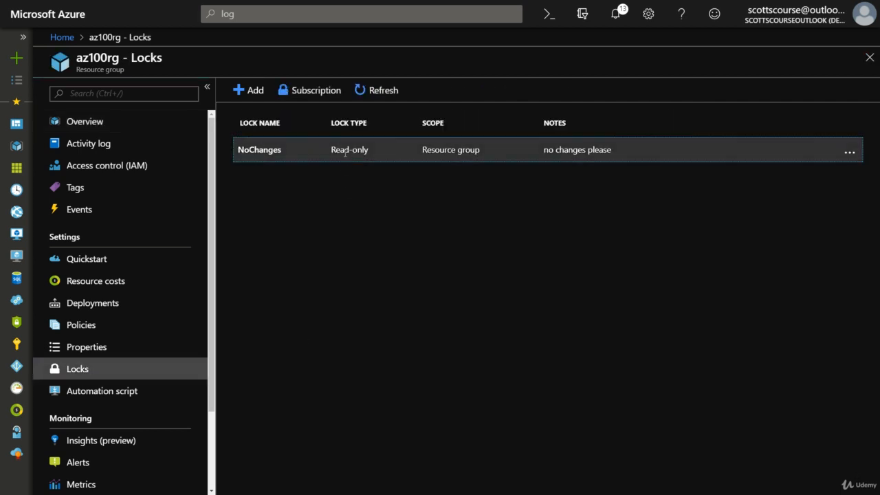
{"action": "left_click", "coordinate": [270, 154]}
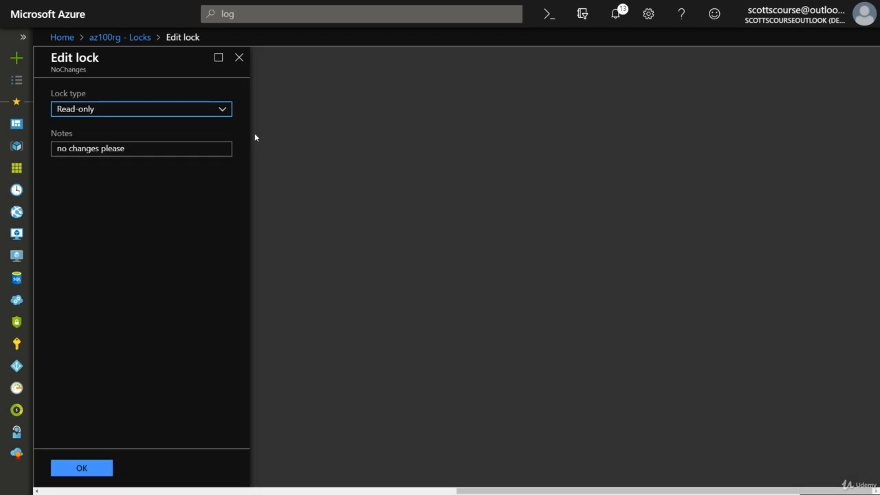
{"action": "left_click", "coordinate": [245, 62]}
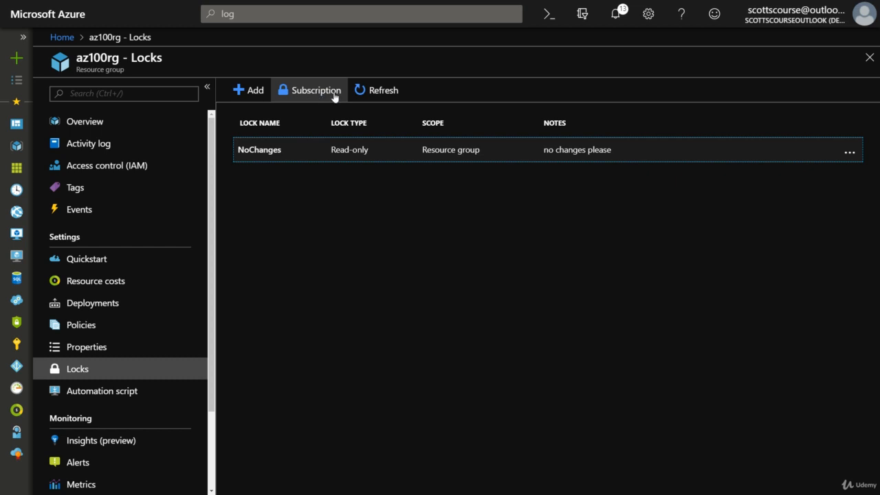
- Examine the refreshed list of subscription-level resource locks, and return to the dashboard
{"action": "left_click", "coordinate": [304, 93]}
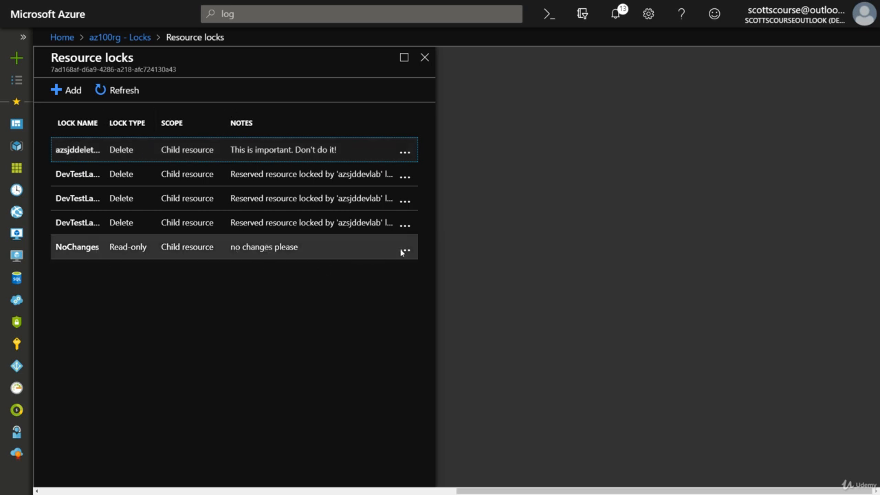
{"action": "left_click", "coordinate": [114, 94]}
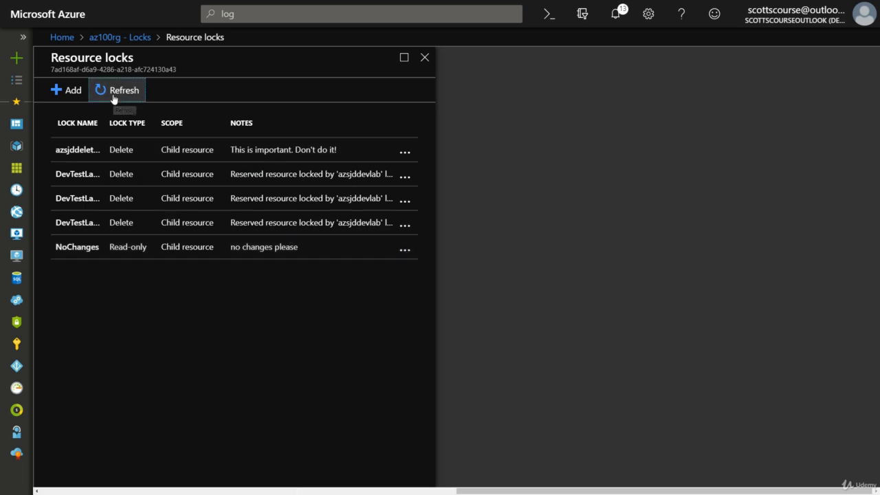
{"action": "left_click", "coordinate": [424, 57]}
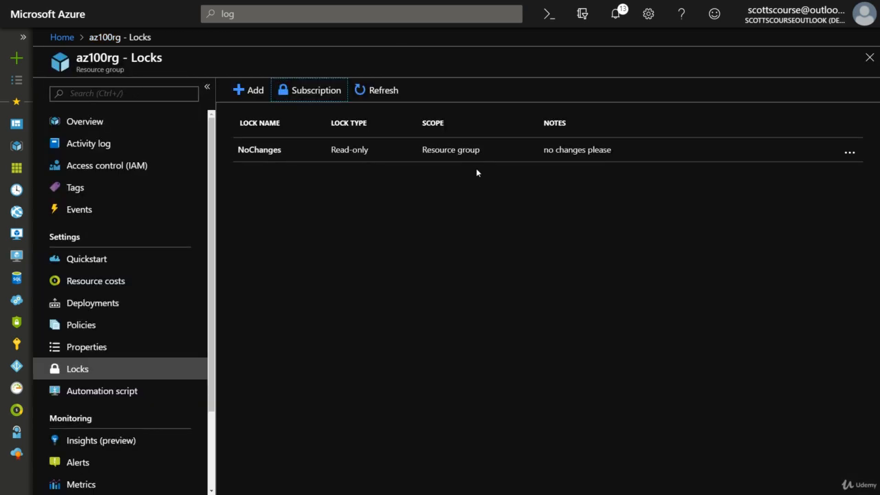
{"action": "left_click", "coordinate": [870, 58]}
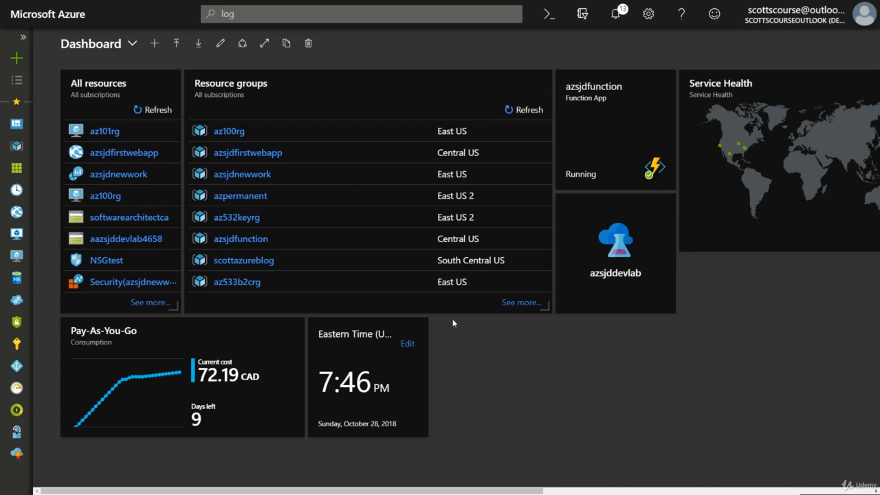